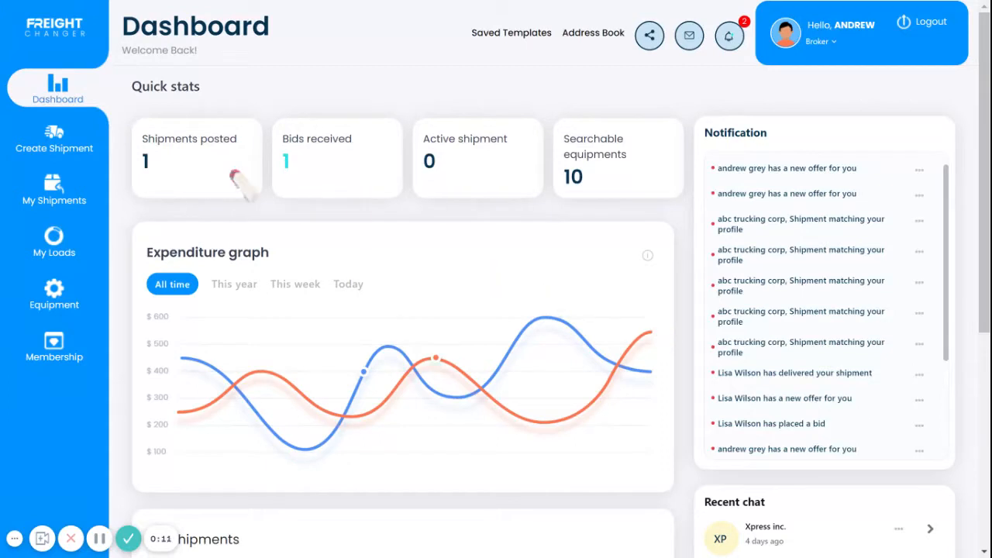
Step: Start a new shipment and set the last date to accept bids to 2021-01-09
click(62, 147)
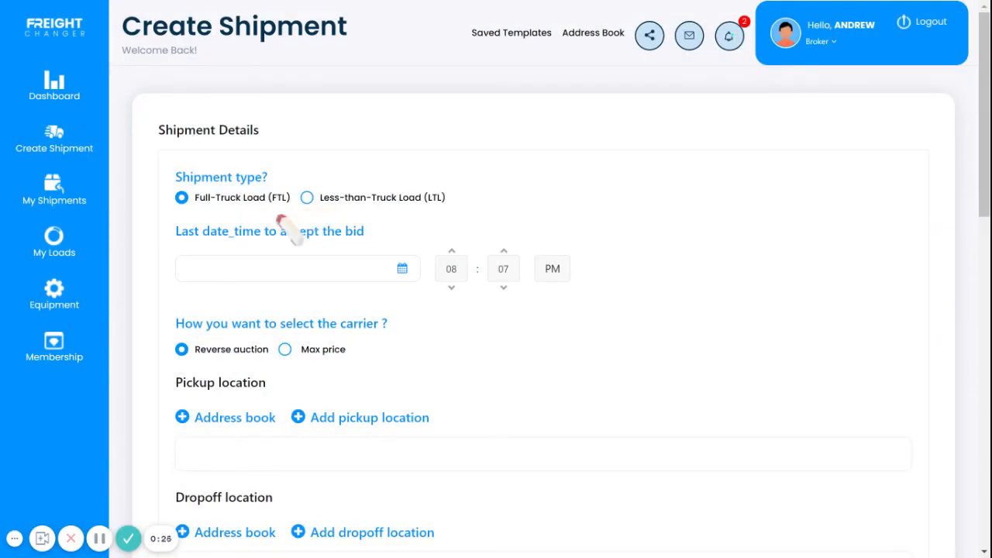
click(412, 272)
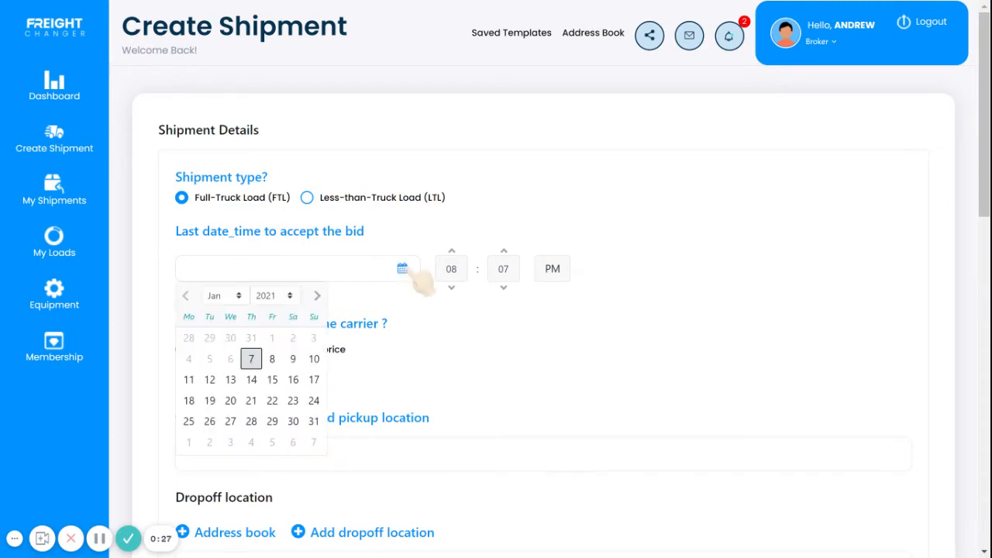
click(301, 362)
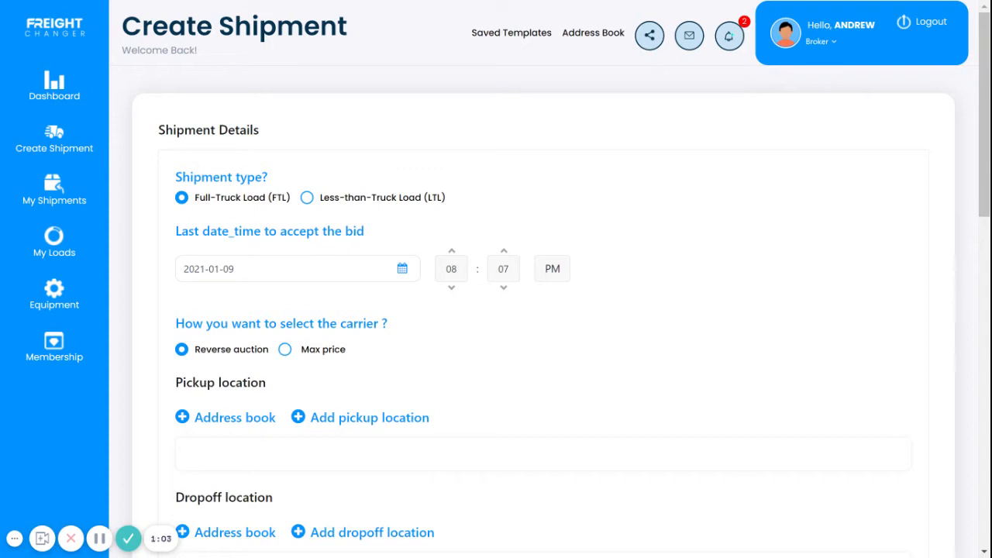
Step: Choose Max price as the carrier selection method and set the max price to 5000 CDN
click(286, 352)
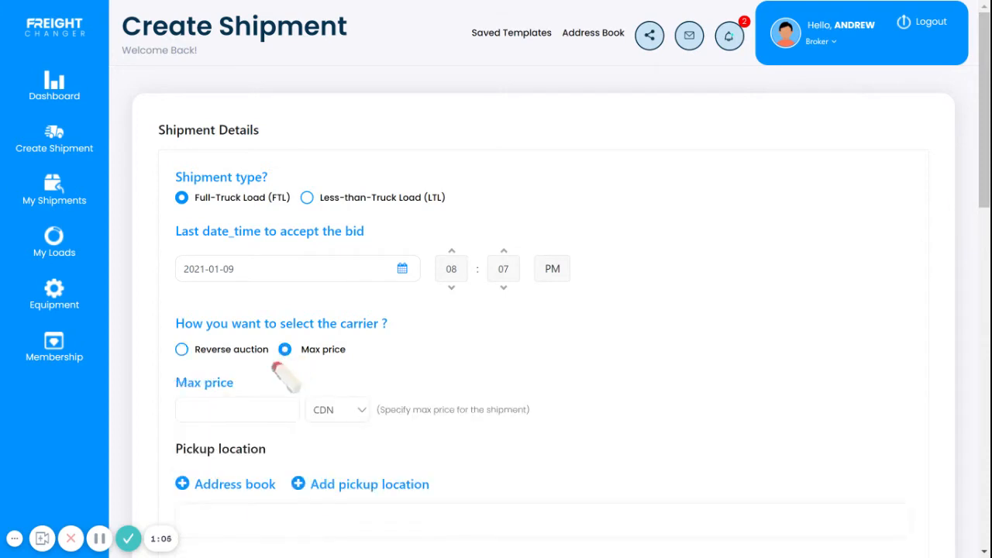
click(259, 408)
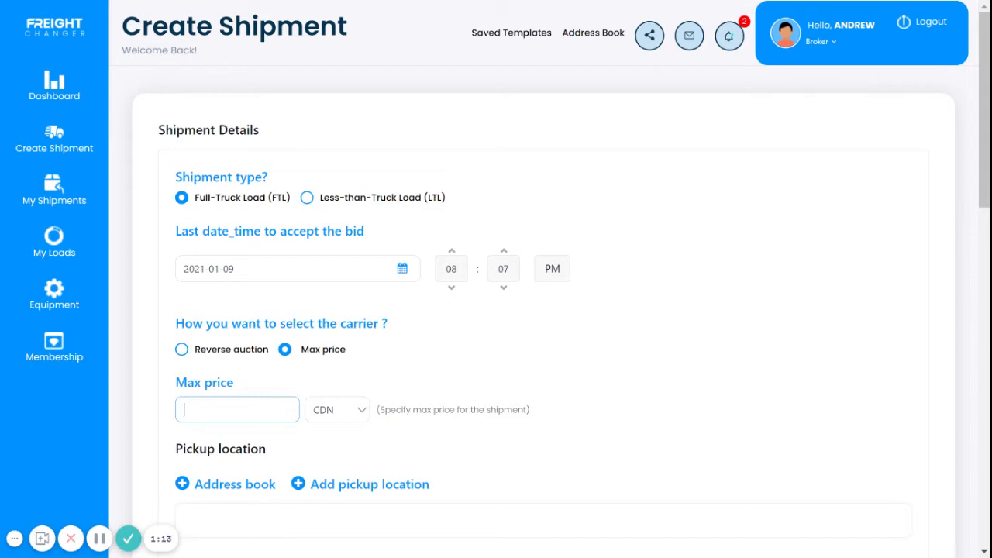
click(339, 416)
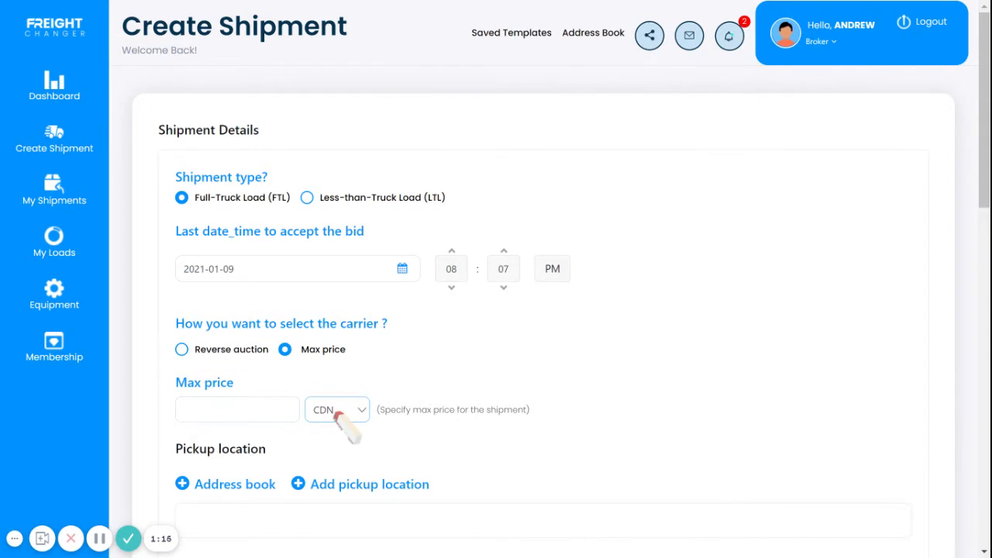
click(207, 415)
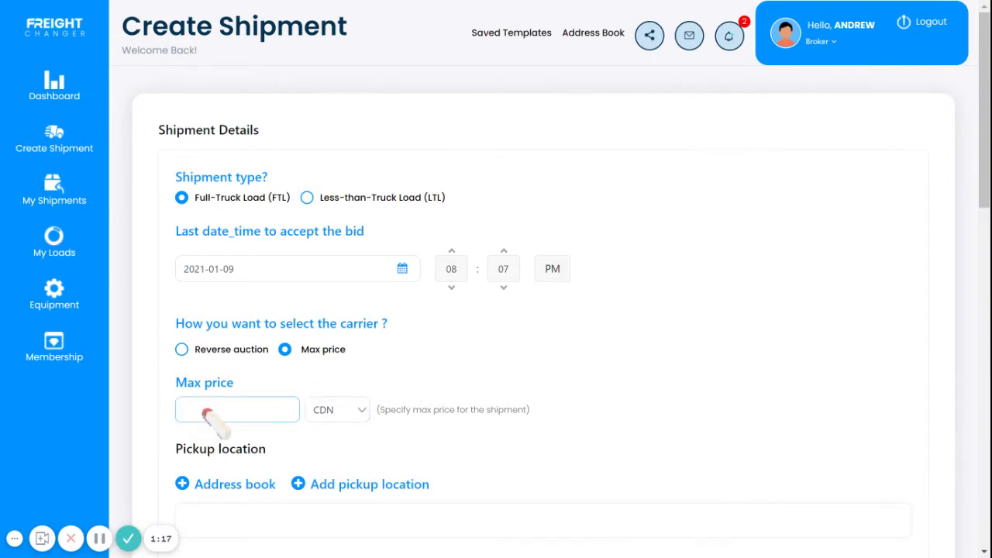
text(5000)
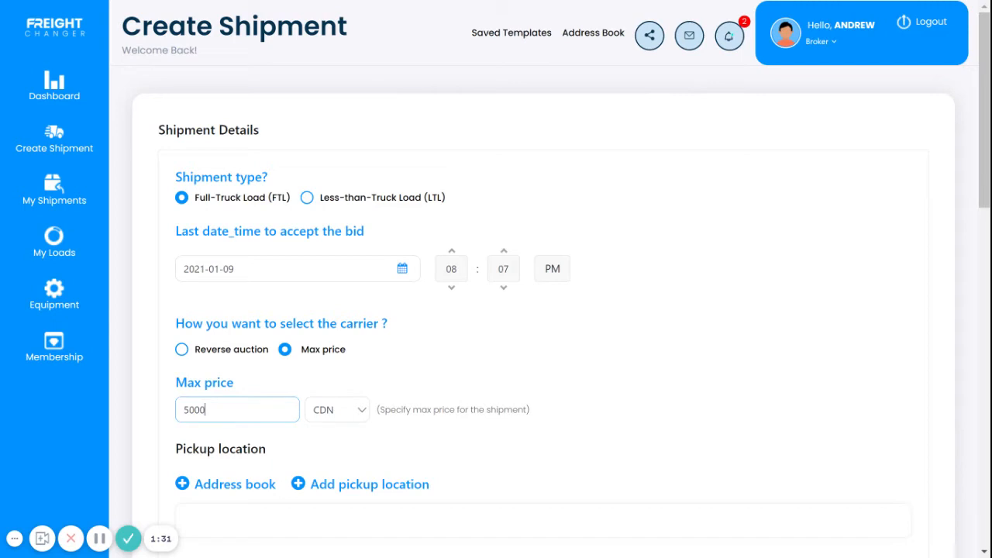
click(637, 357)
Step: Pick Sample 1 from the address book as the pickup location and sample 2 as the dropoff location
scroll(637, 356, down, 3)
scroll(641, 366, down, 2)
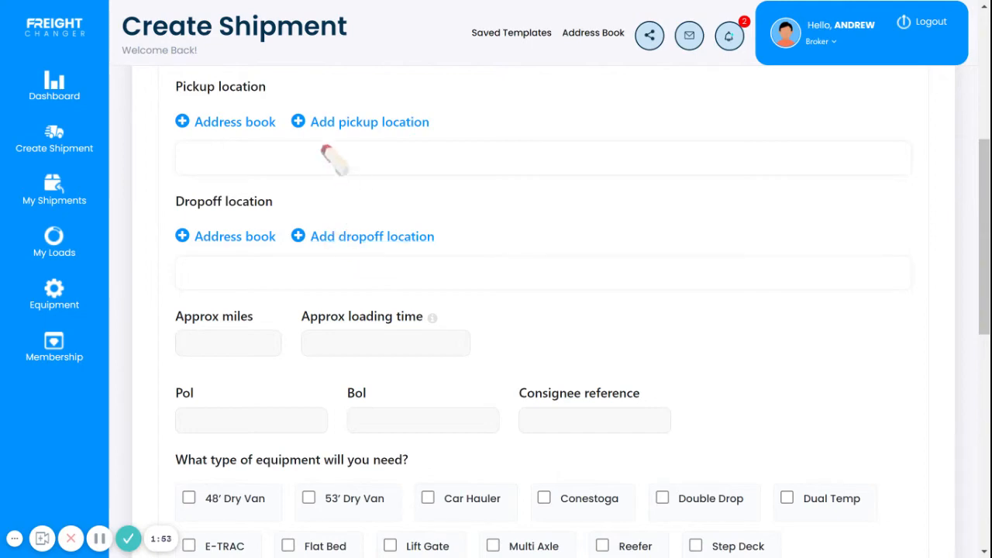
click(236, 126)
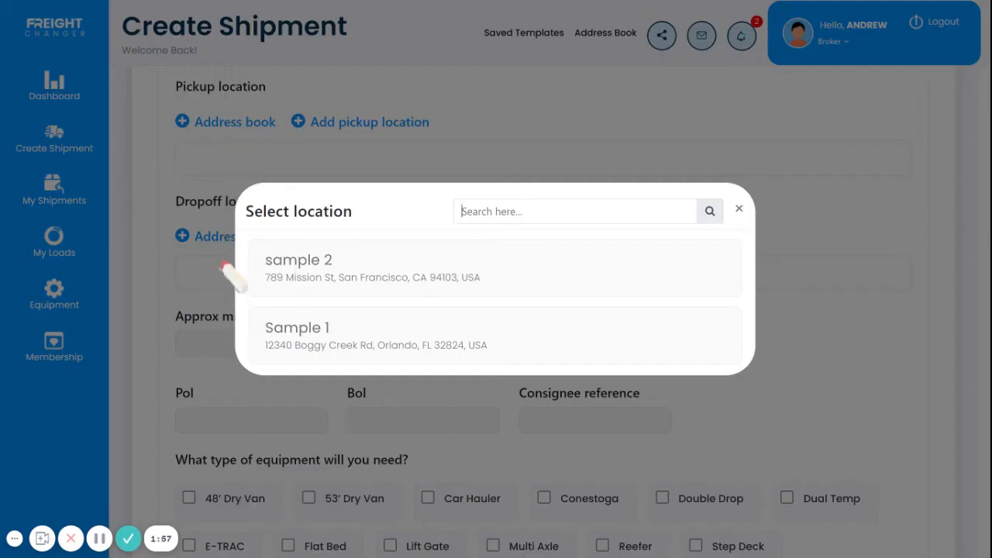
click(293, 350)
click(225, 279)
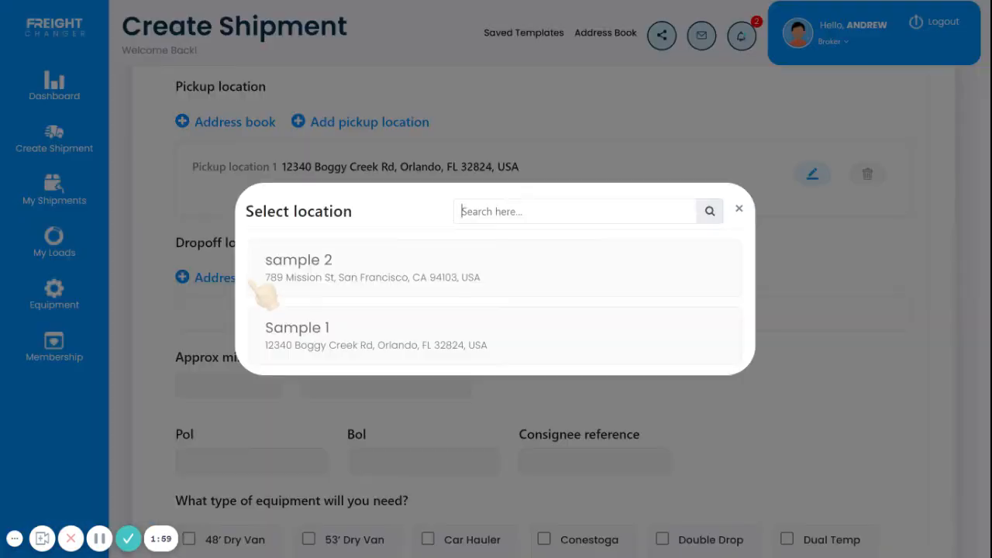
click(318, 273)
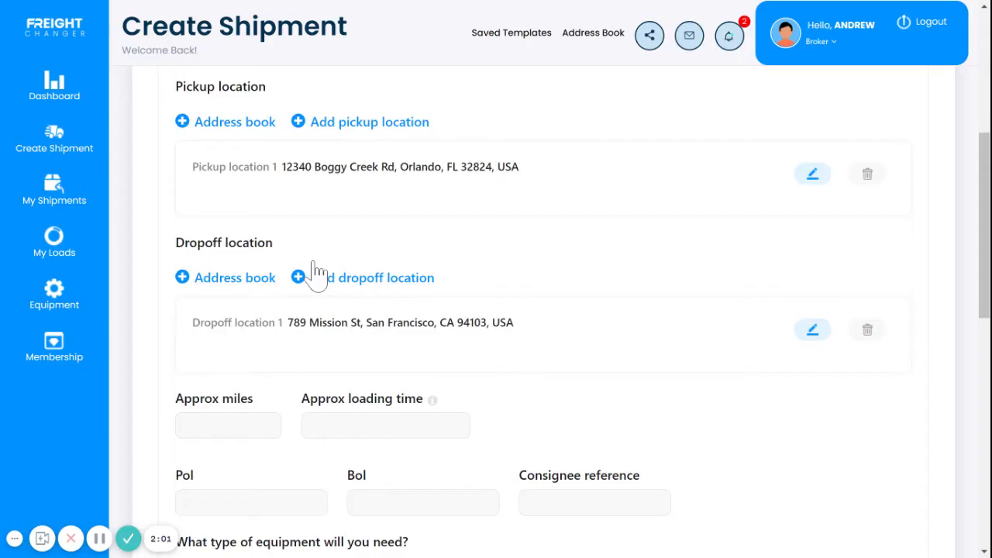
Step: Select 48' Dry Van, 53' Dry Van and Reefer as the required equipment types
scroll(319, 270, down, 3)
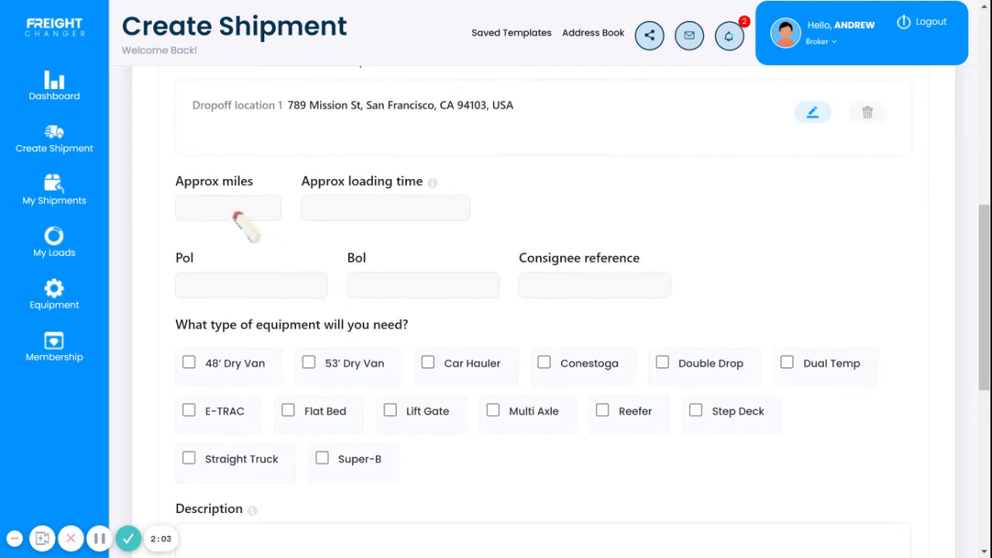
click(237, 216)
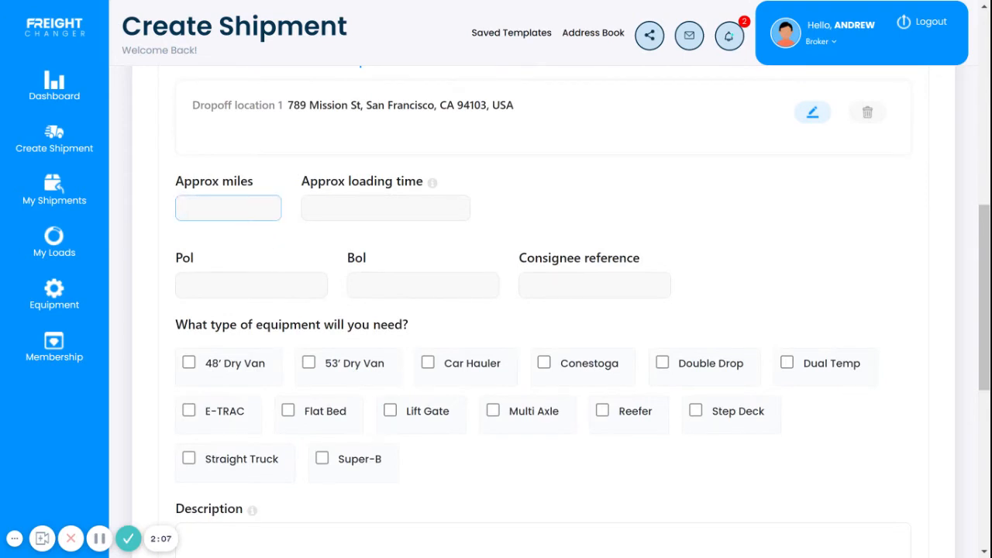
click(382, 216)
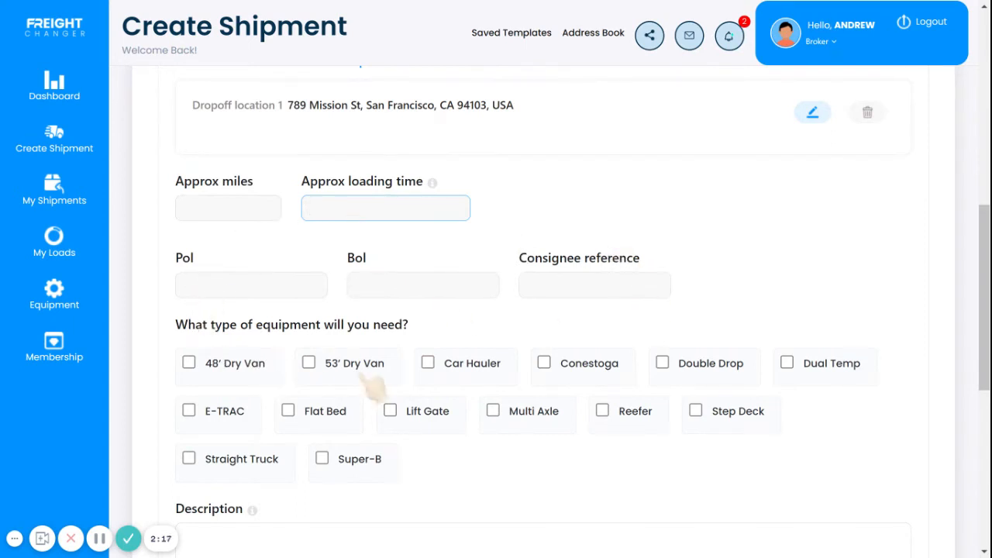
click(244, 285)
click(436, 293)
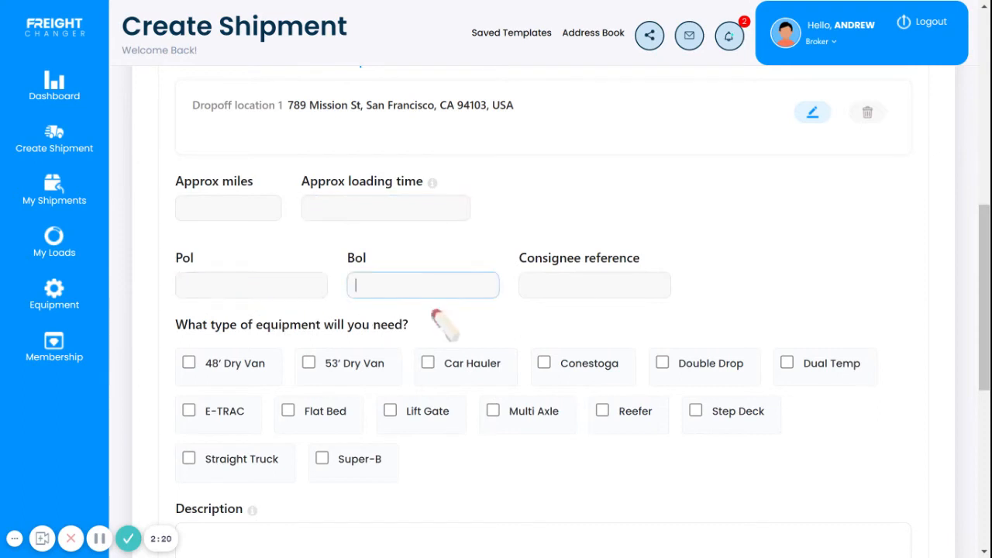
click(604, 290)
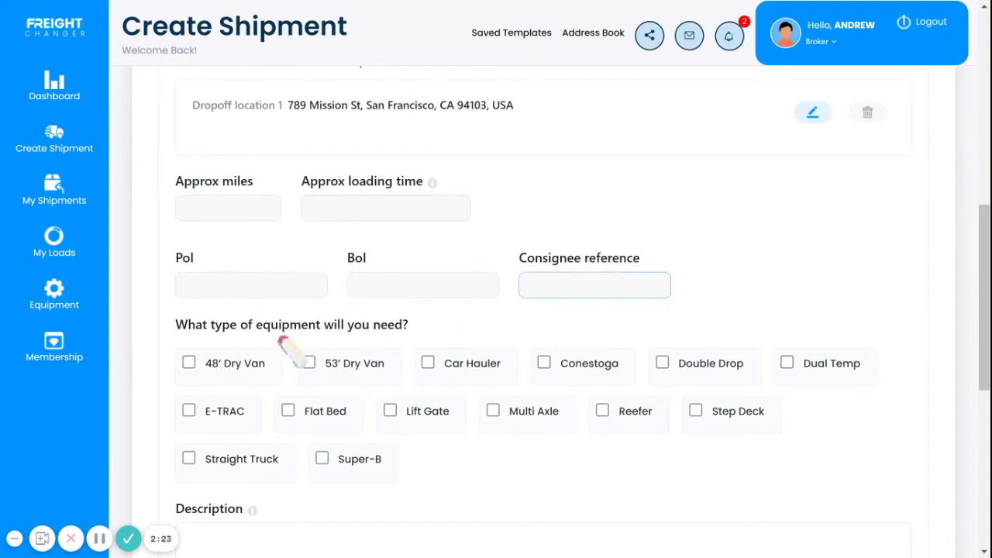
click(203, 373)
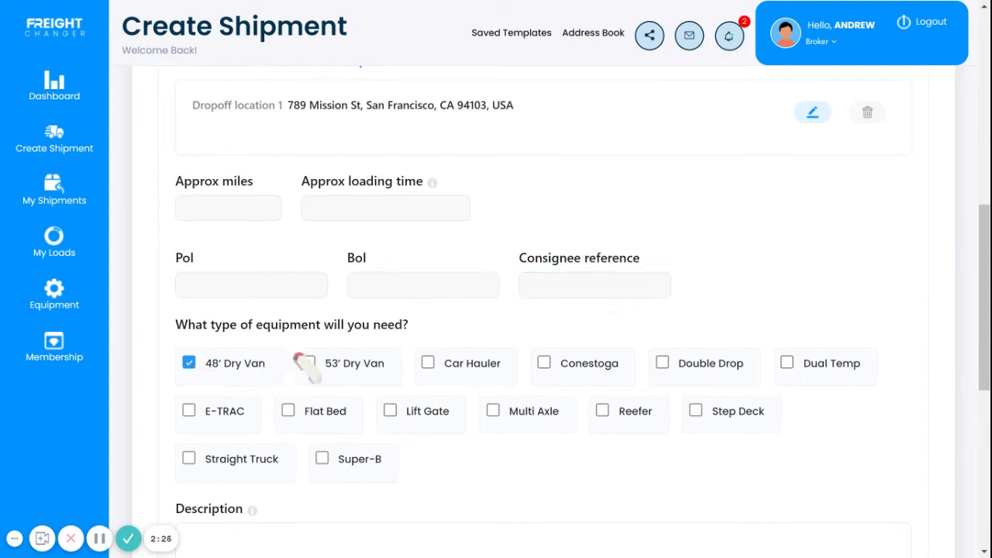
click(308, 362)
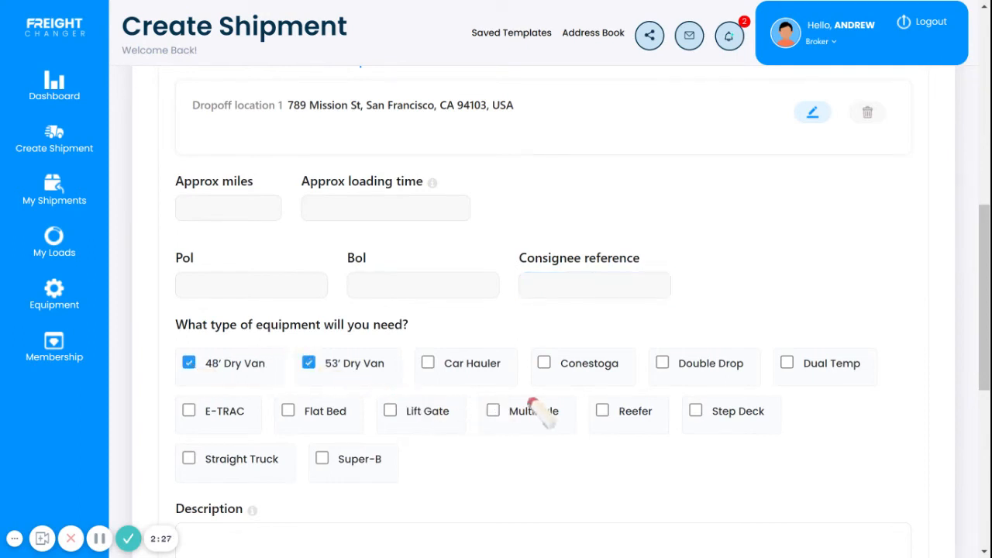
click(609, 419)
scroll(438, 338, down, 3)
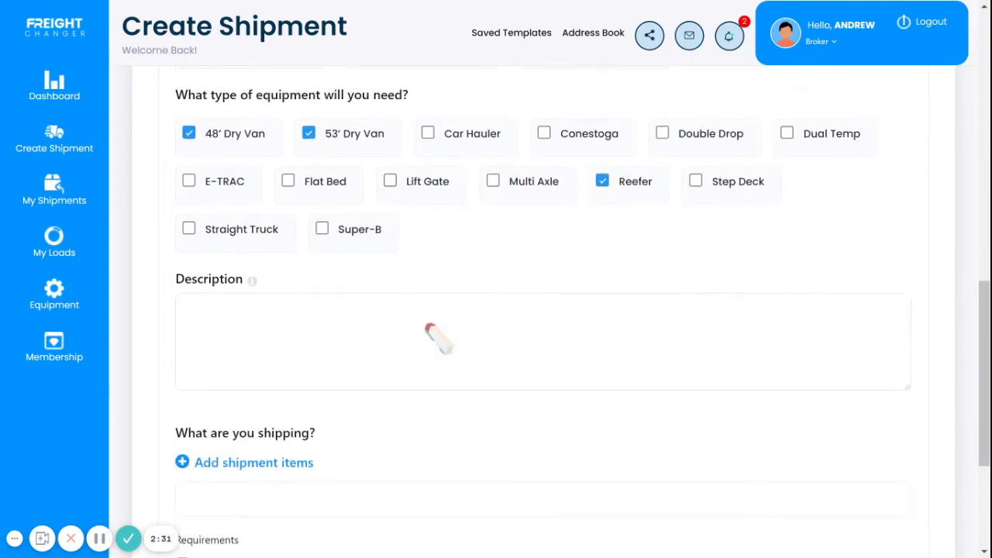
scroll(438, 333, down, 2)
click(350, 190)
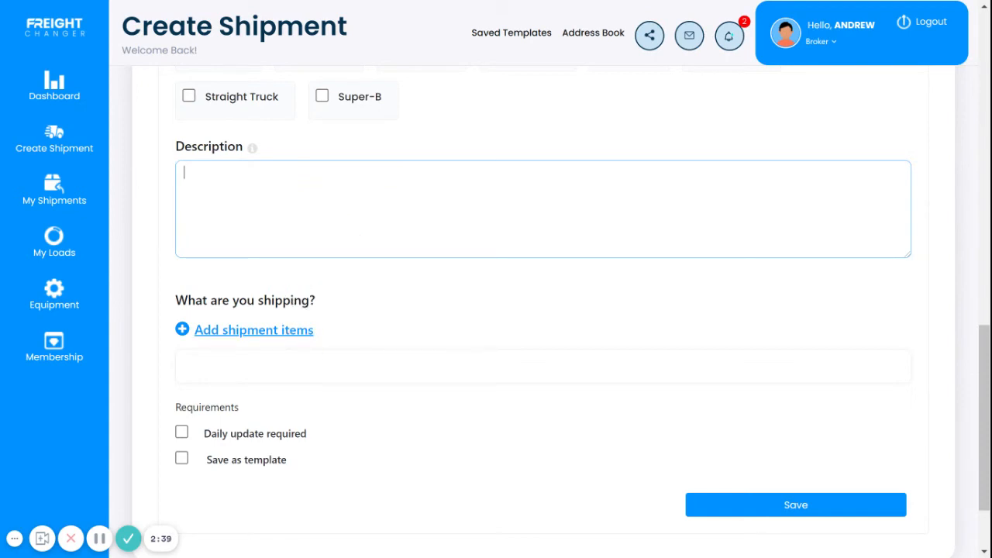
click(289, 330)
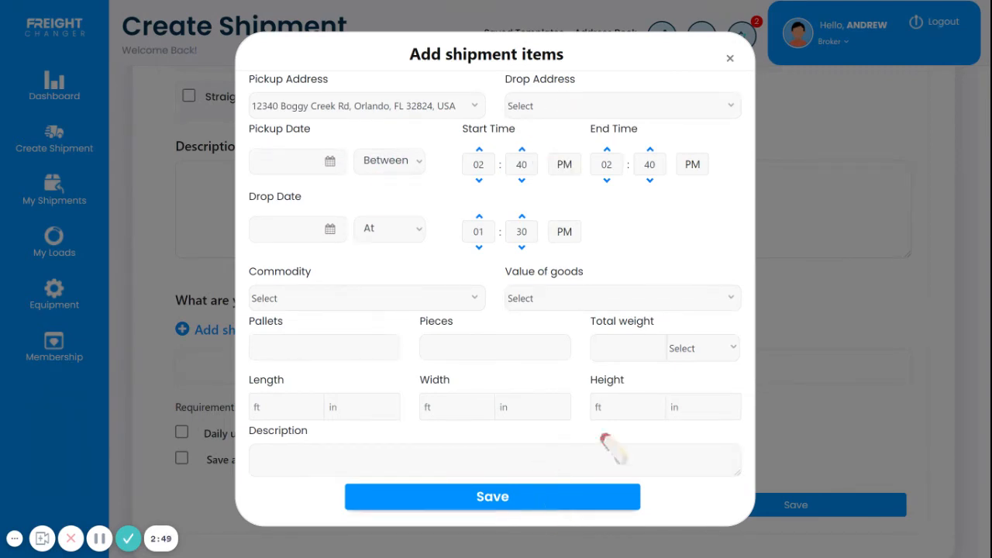
click(730, 58)
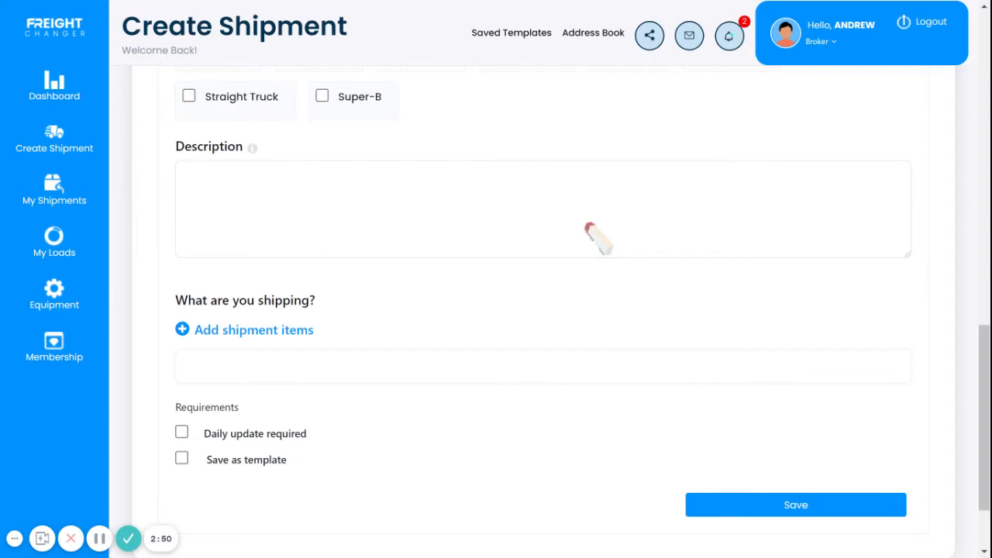
click(264, 330)
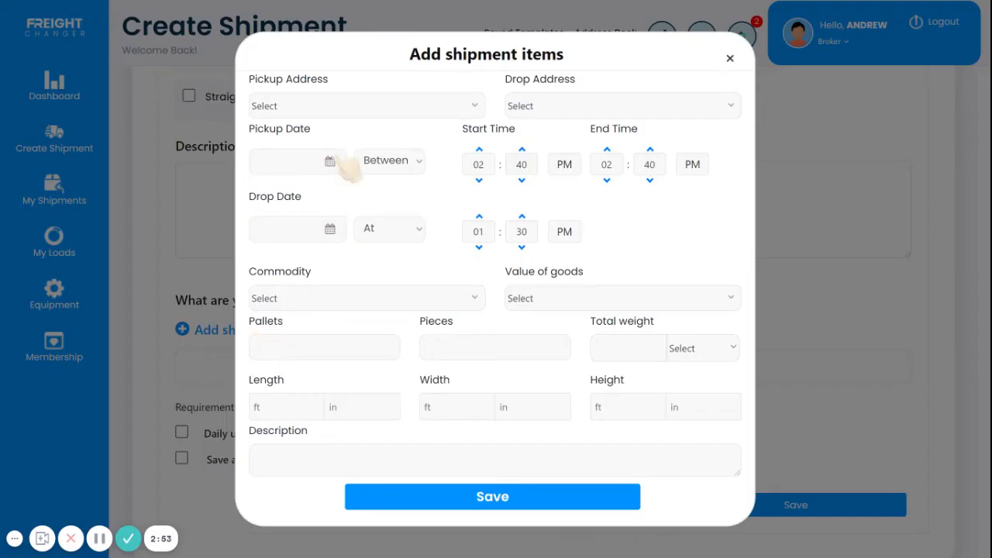
click(358, 105)
click(348, 158)
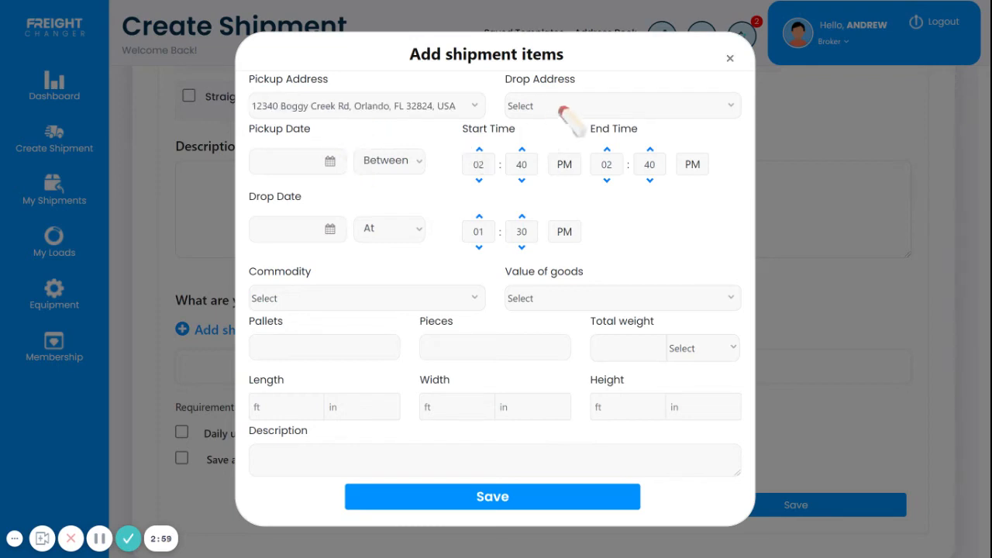
click(569, 134)
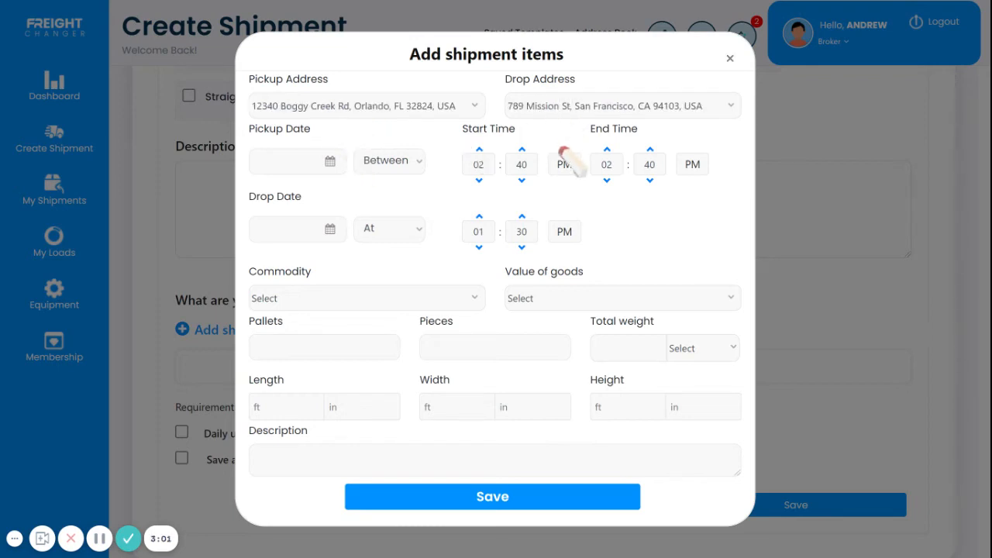
Step: Set the item's pickup date to 2021-01-10 with a Between time window
click(391, 294)
click(341, 166)
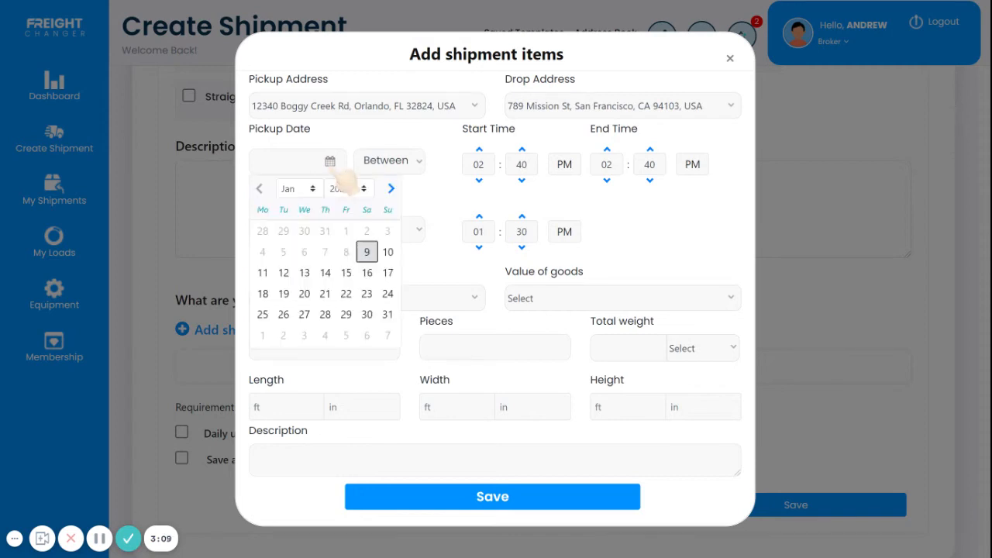
click(387, 252)
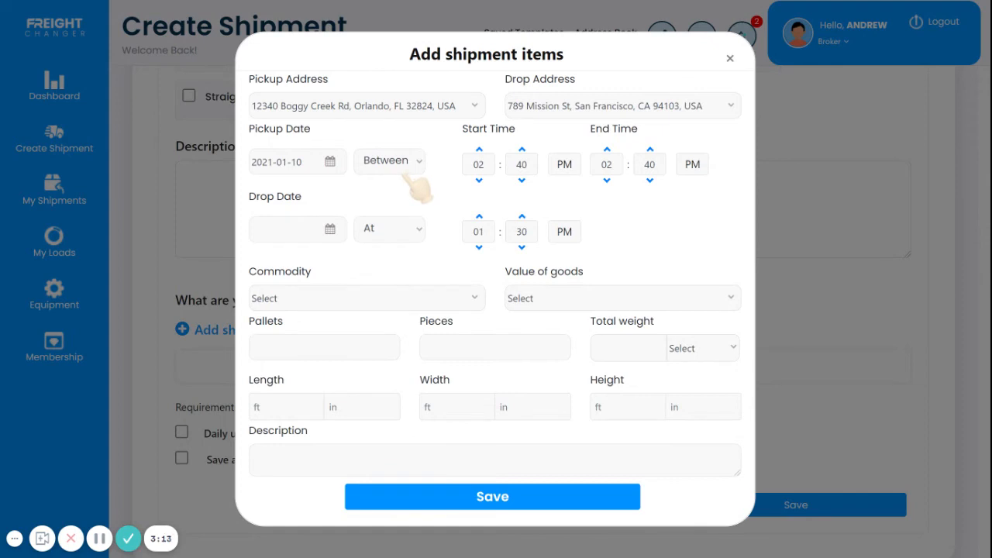
click(404, 198)
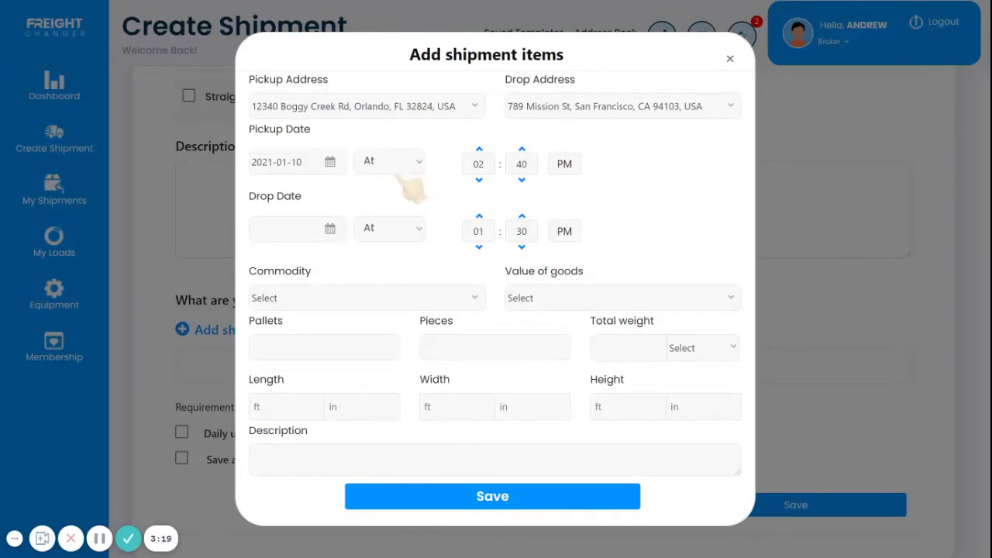
click(411, 192)
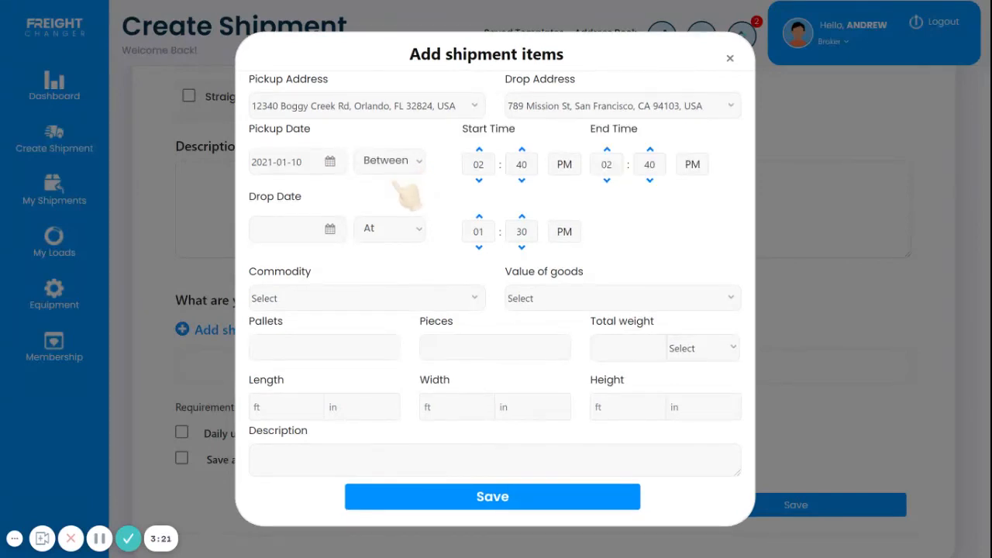
Step: Set the drop date to 2021-01-15 with a Between window ending at 04:30 PM
click(331, 237)
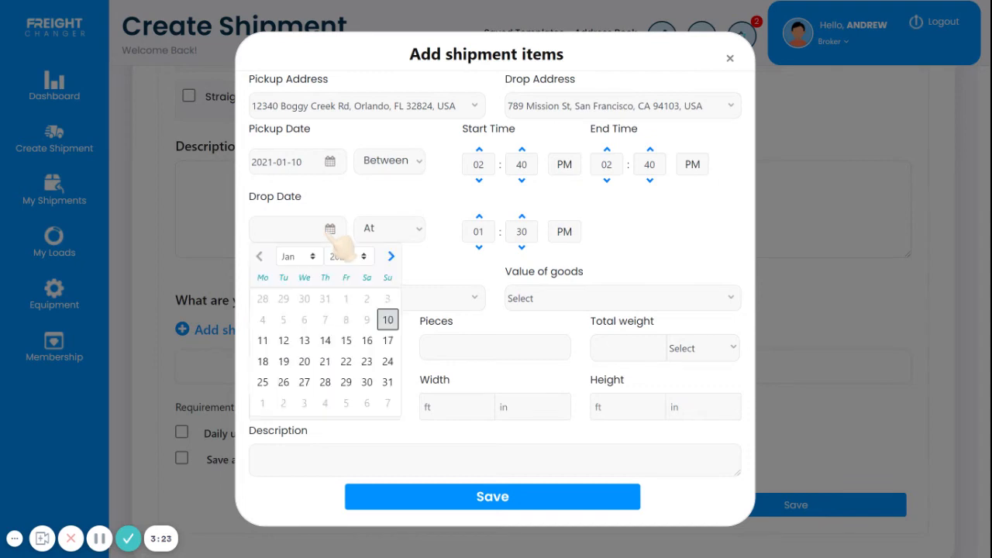
click(346, 342)
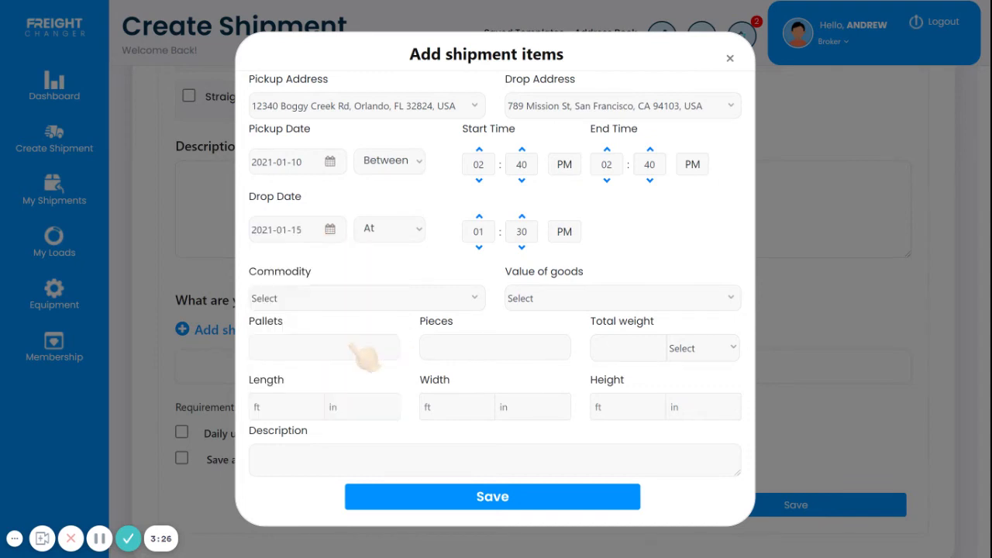
click(407, 249)
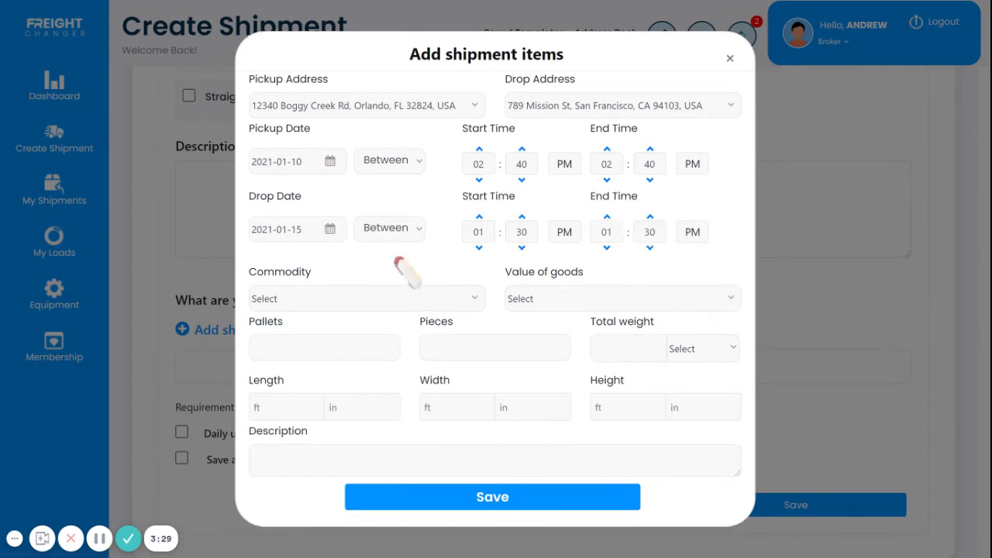
click(607, 217)
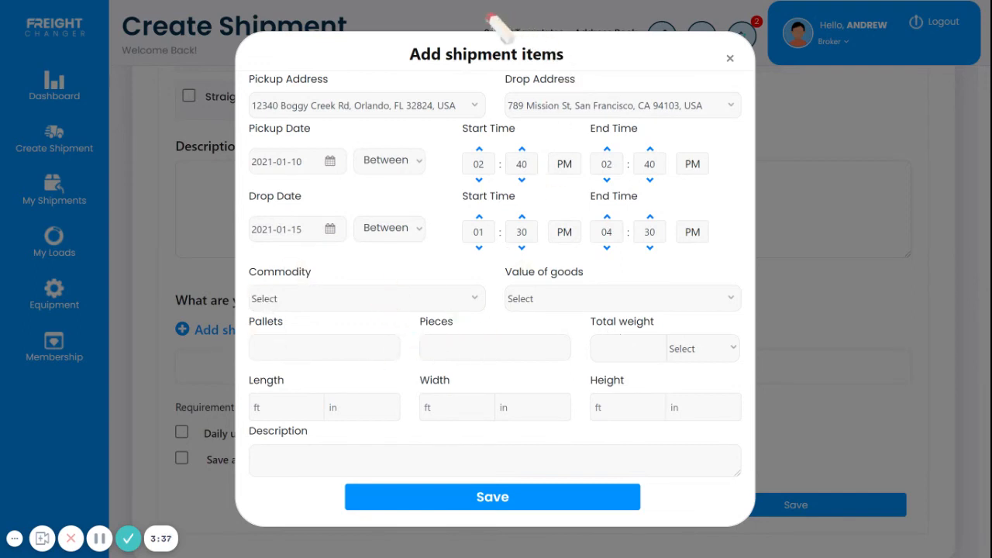
Step: Choose Alcoholic Beverages as the item's commodity
click(364, 93)
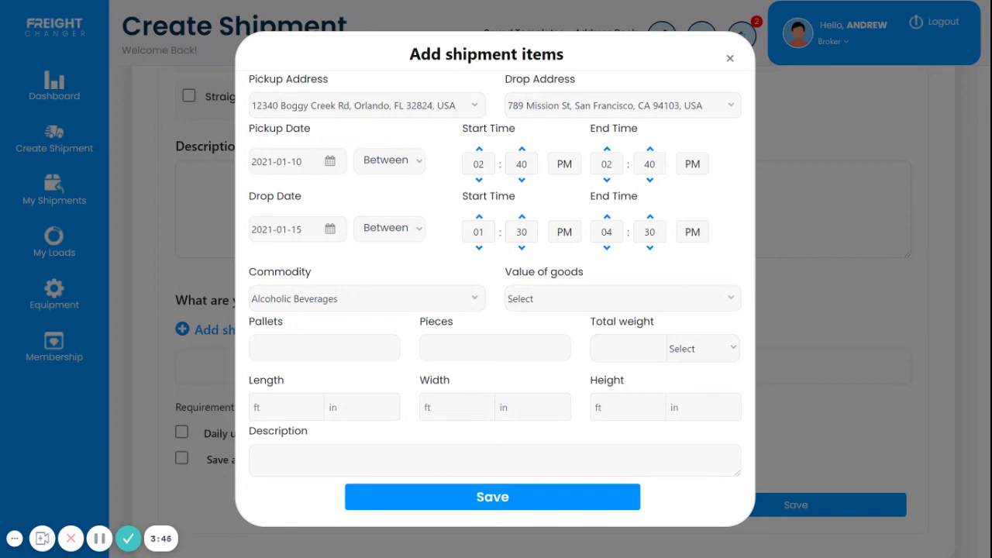
Step: Set the item's value of goods to Above $250,000 and its total weight to 40000 LBS
click(575, 438)
text(0000)
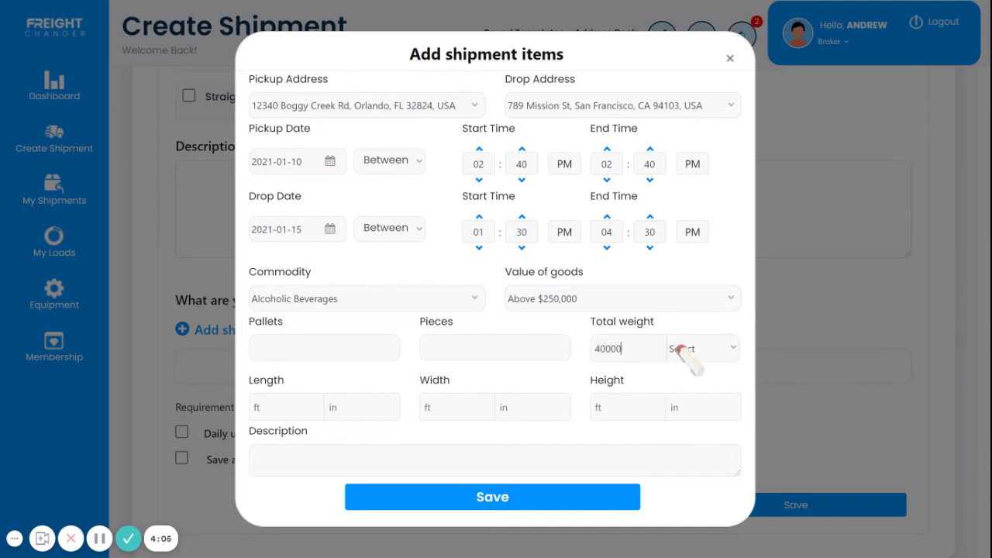
click(695, 358)
click(704, 400)
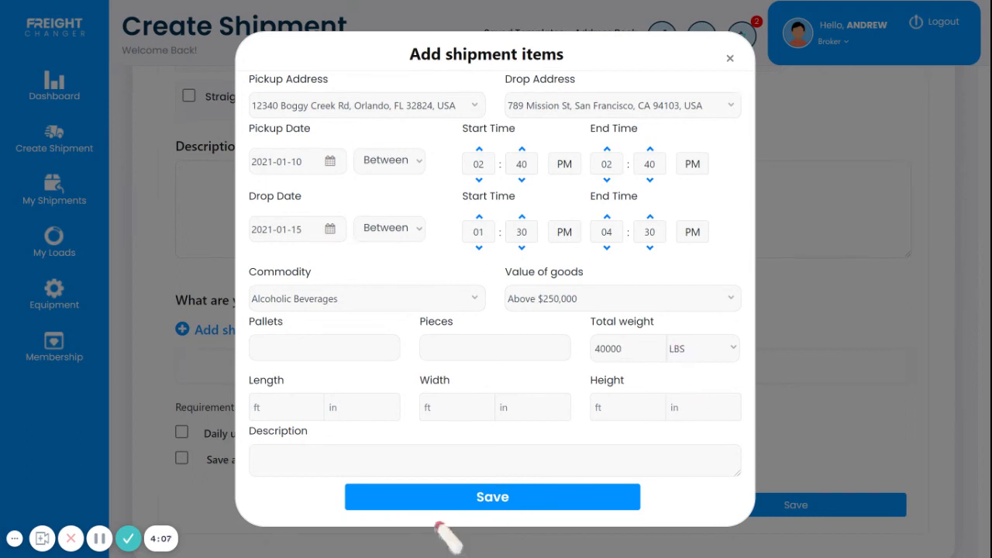
Step: Describe the item as very expensive scotch and save the shipment item
click(300, 457)
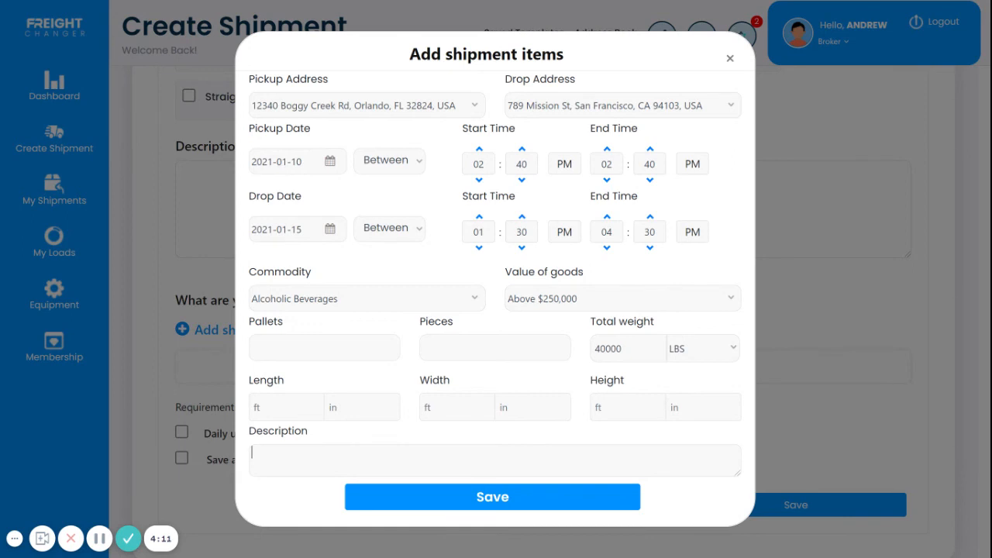
text(very expensive scotch)
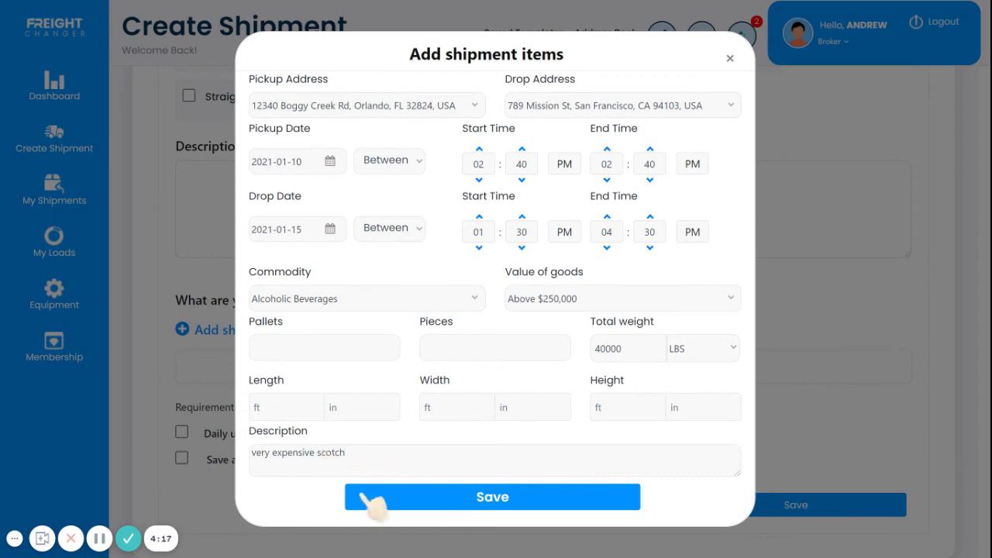
click(463, 499)
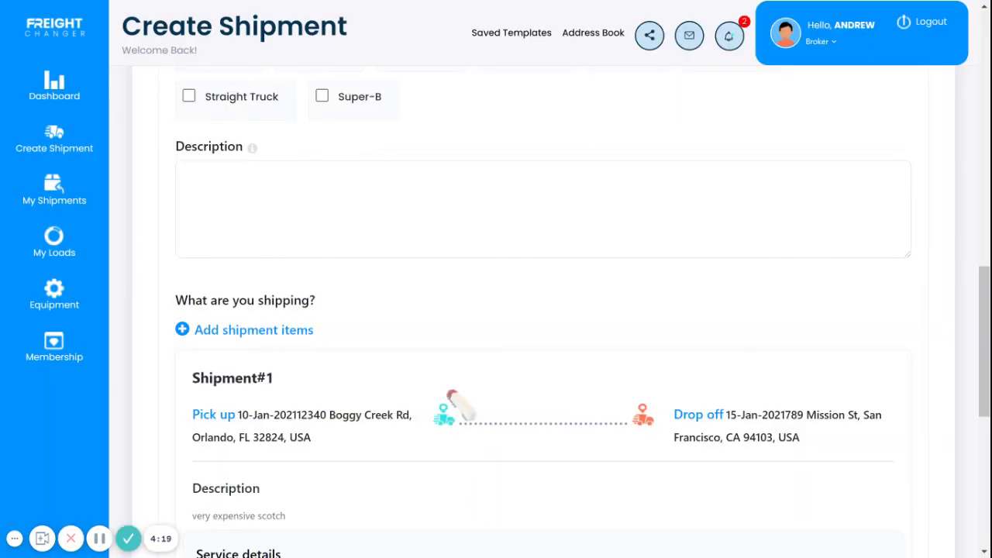
Step: Mark the shipment as requiring daily updates
scroll(460, 403, down, 5)
scroll(449, 395, down, 2)
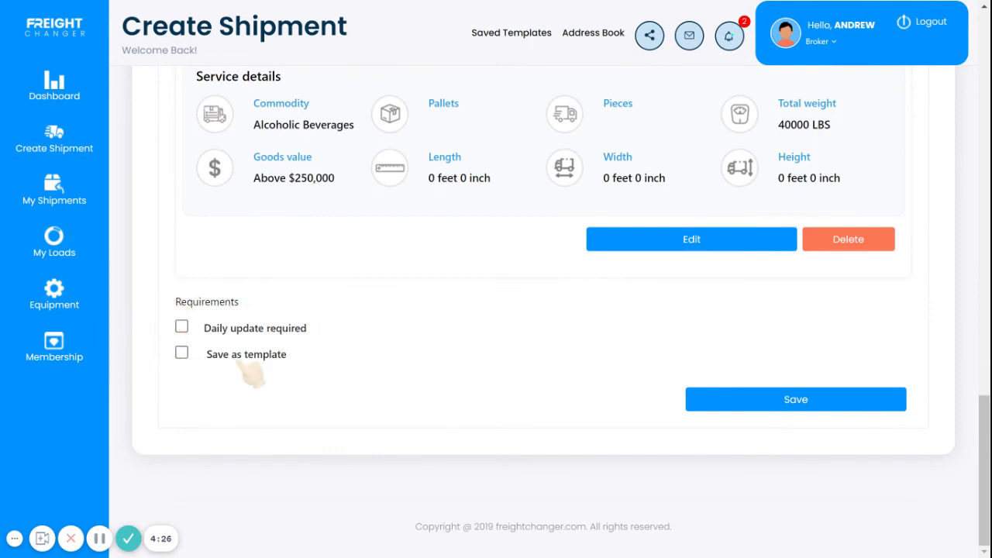
click(181, 327)
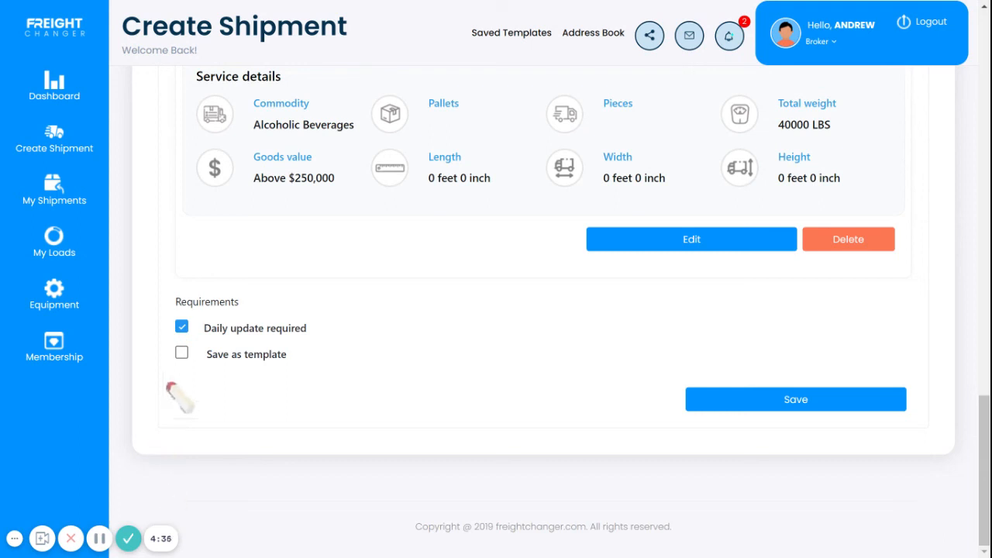
Step: Enable saving as a template named expensive scotch and save the shipment
click(183, 354)
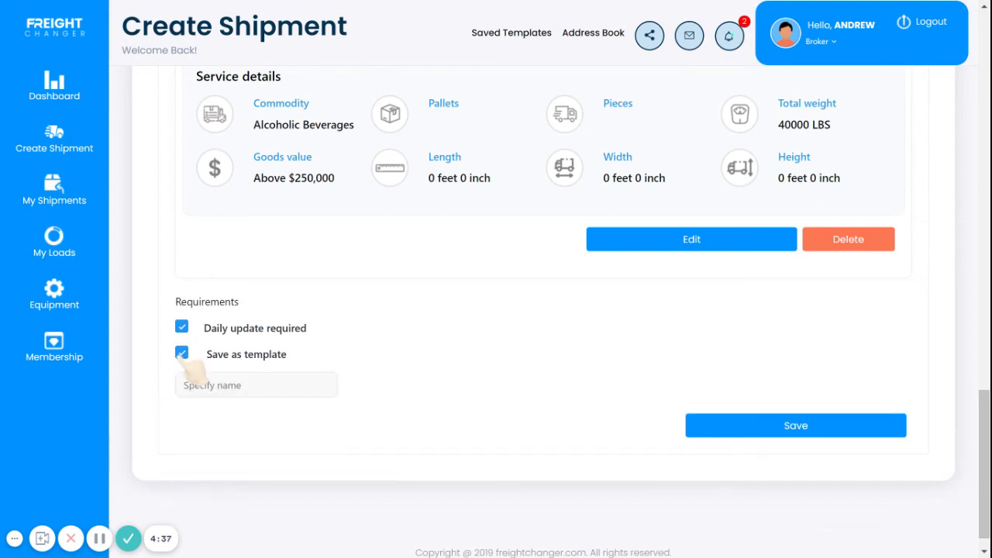
click(205, 388)
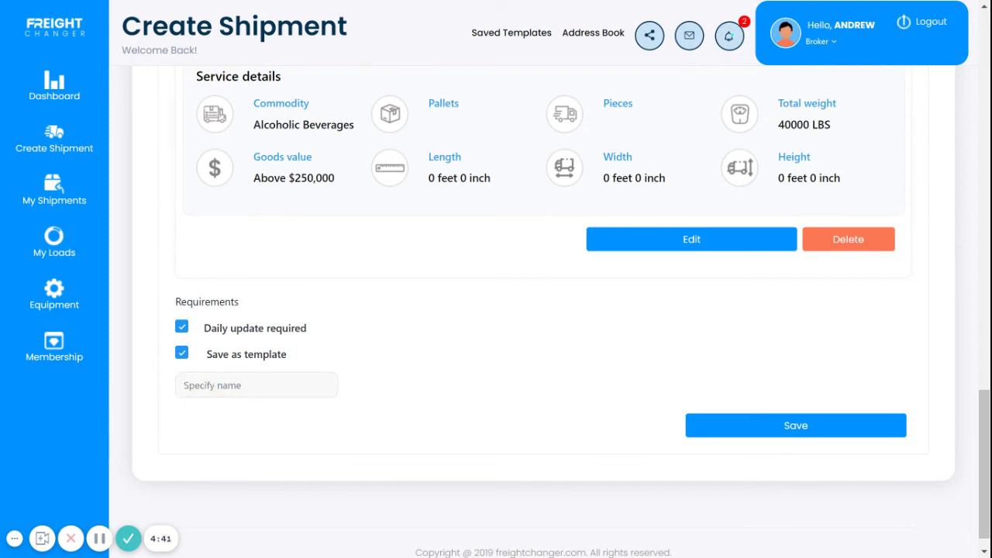
text(expensive scotch)
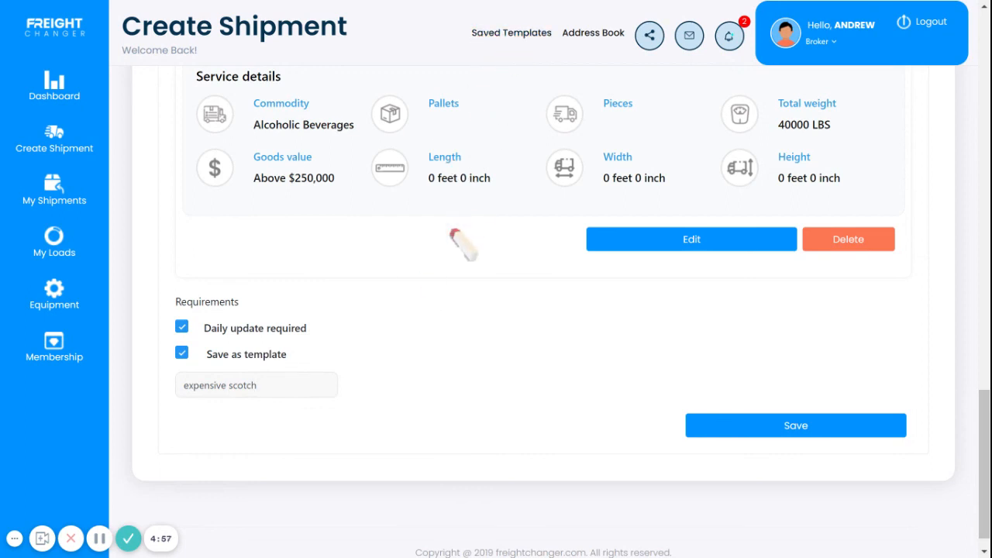
click(756, 431)
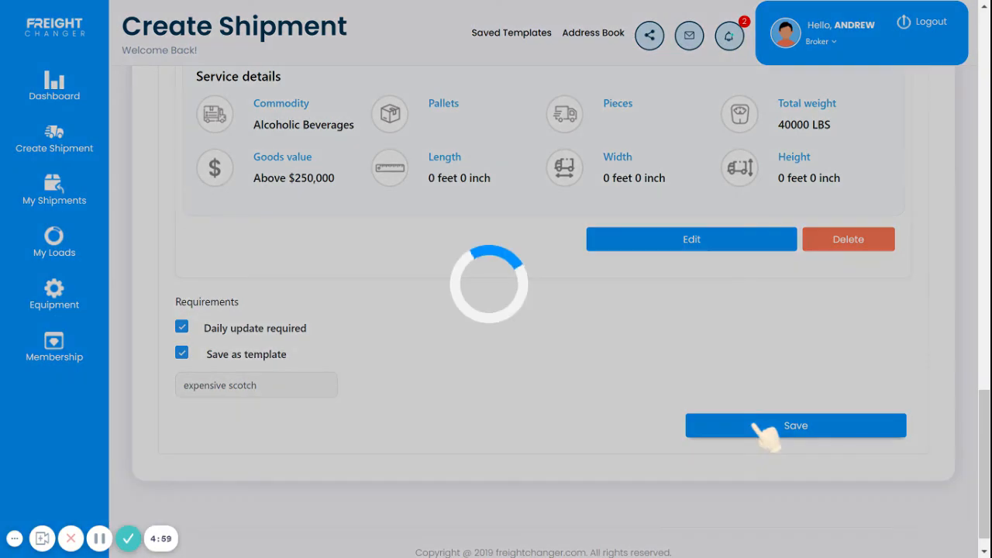